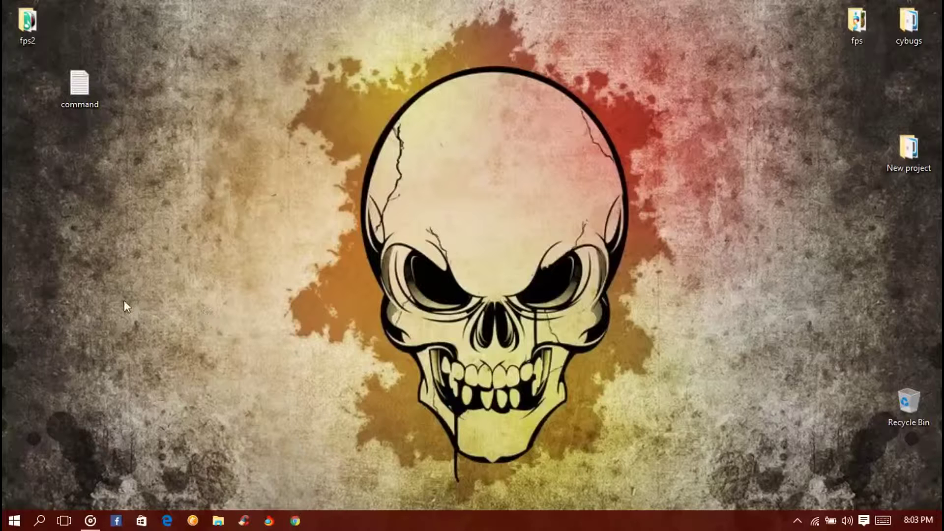
Try running 'google' from the Run dialog, dismiss the cannot-find error, and close Run
key("super+r")
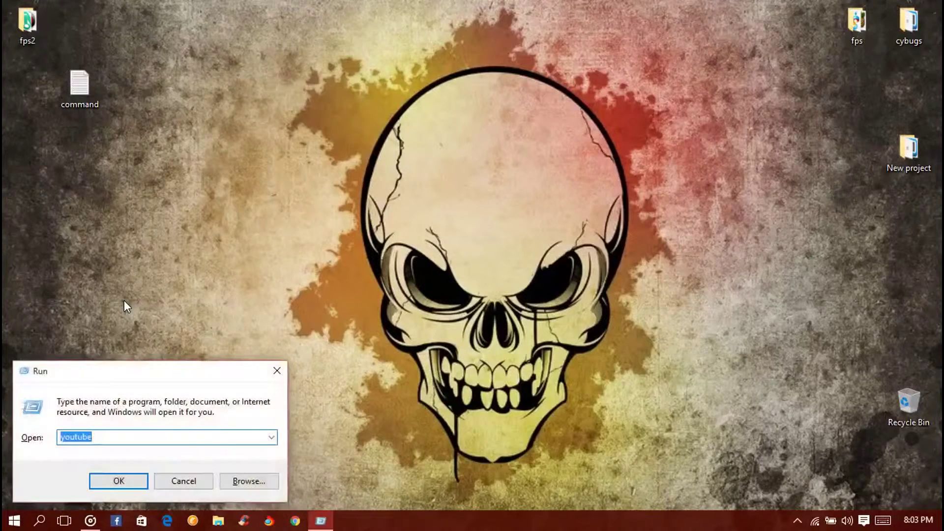
type("google")
key("Return")
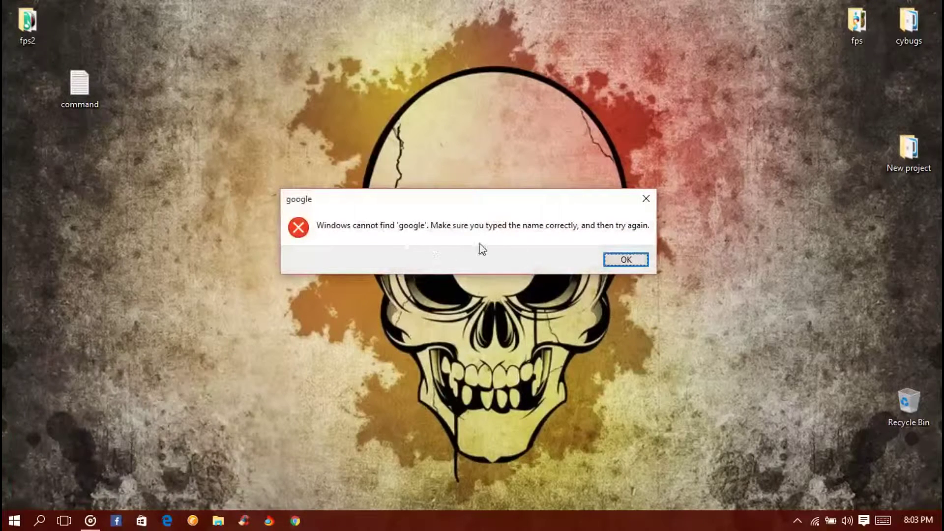
left_click(626, 261)
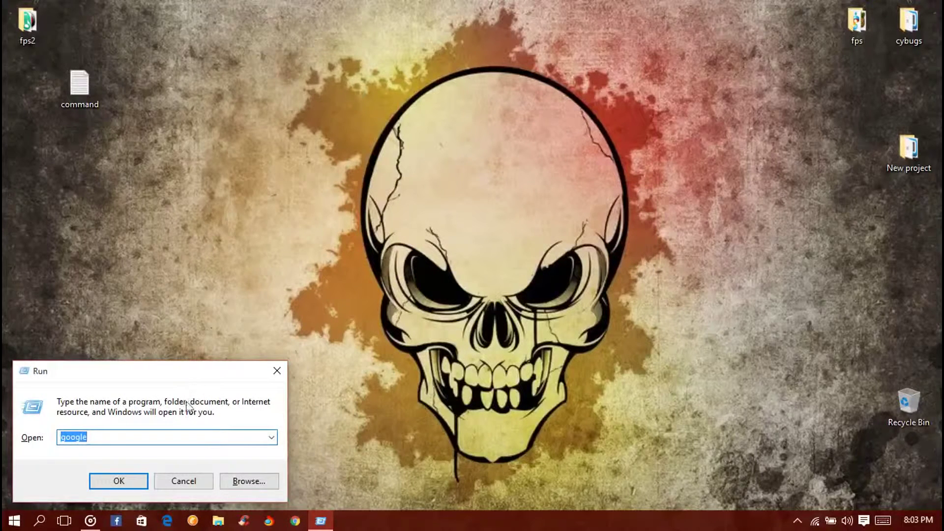
left_click(176, 480)
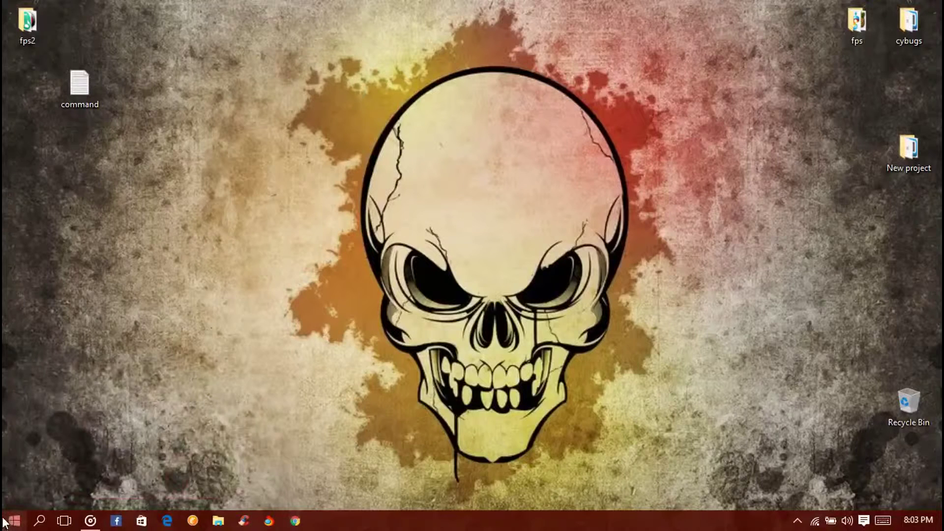
Search the Start menu for 'googl' and open the Google Chrome shortcut's file location
left_click(14, 521)
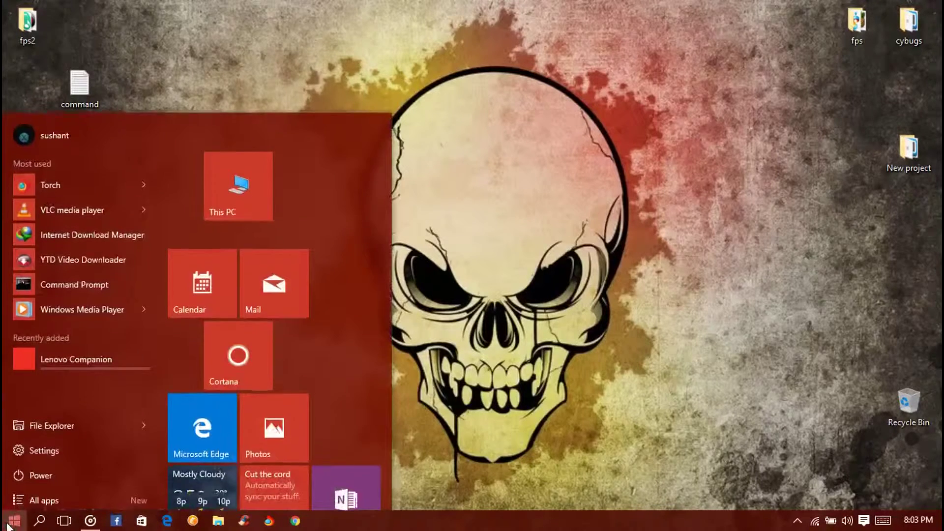
left_click(14, 520)
type("googl")
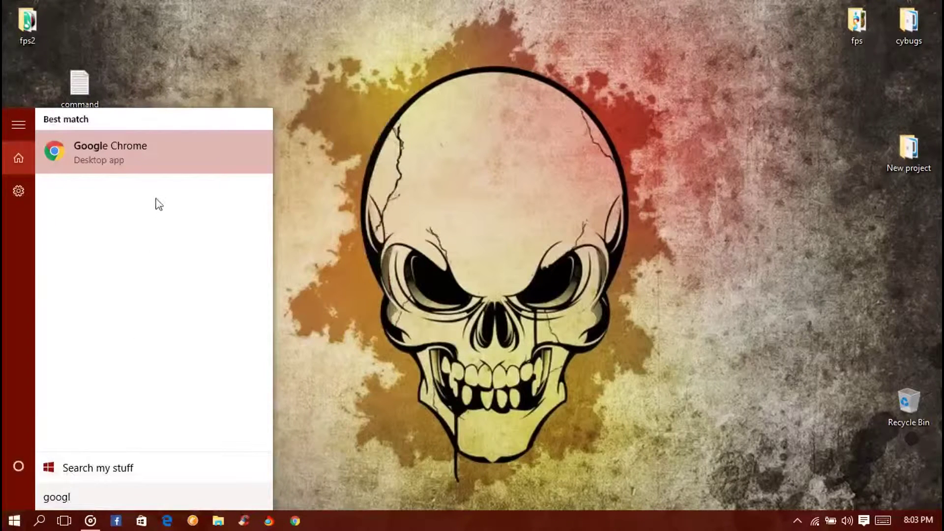
right_click(122, 150)
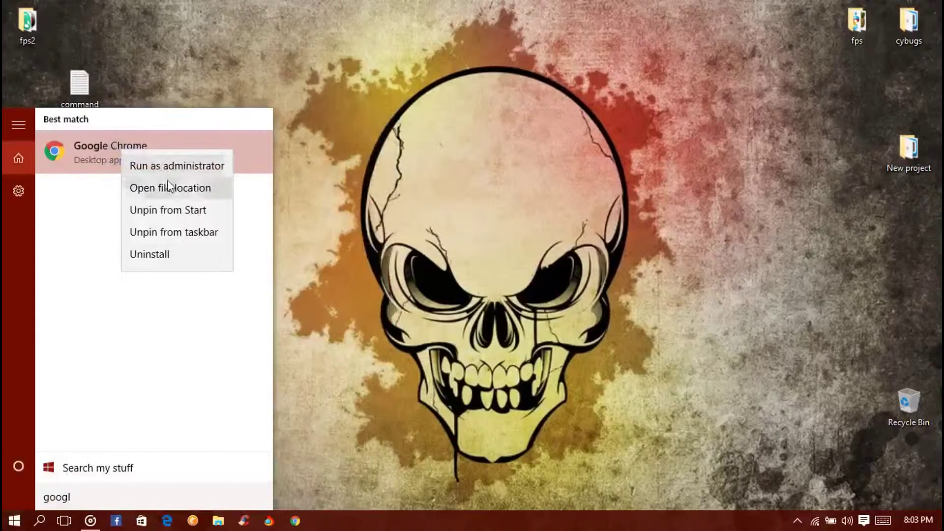
left_click(168, 188)
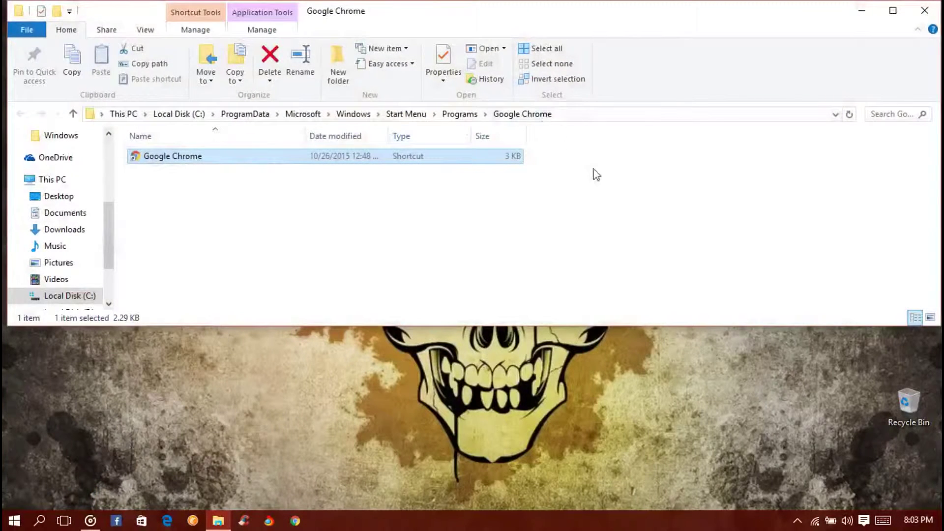
Copy the Google Chrome shortcut from its folder
right_click(178, 160)
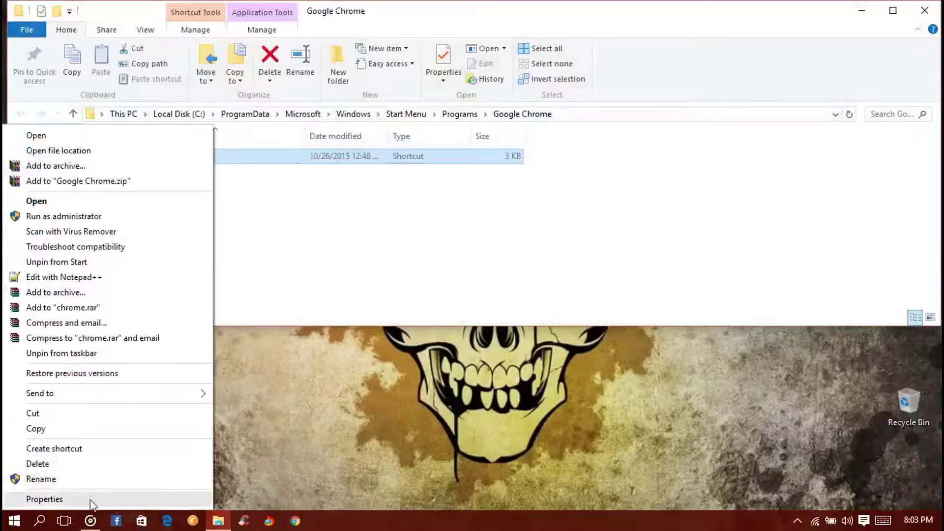
left_click(72, 426)
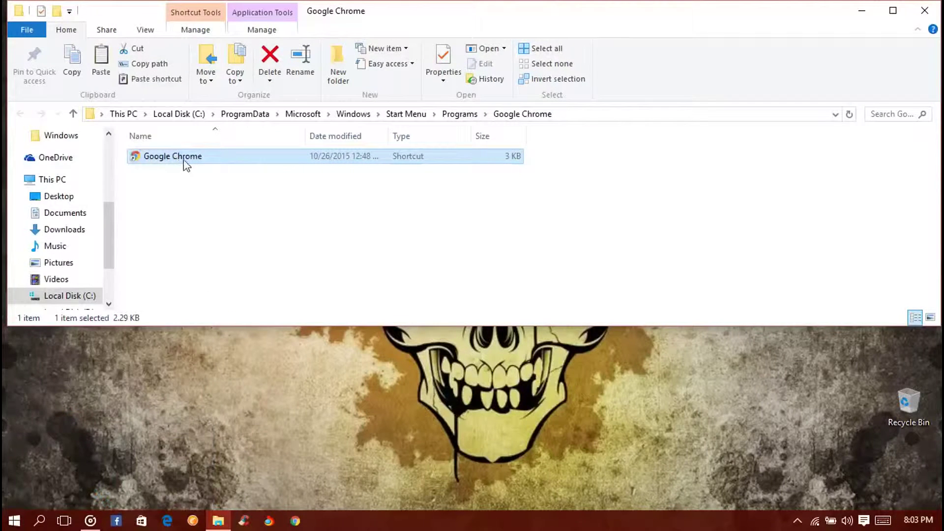
right_click(181, 160)
left_click(58, 413)
Navigate through This PC and Local Disk (C:) into the Windows folder
left_click(60, 178)
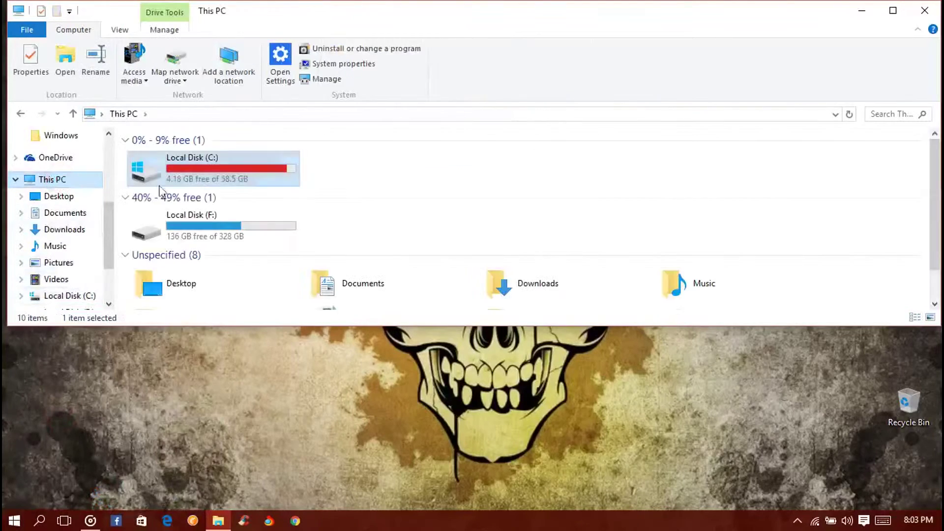
left_click(226, 168)
double_click(226, 173)
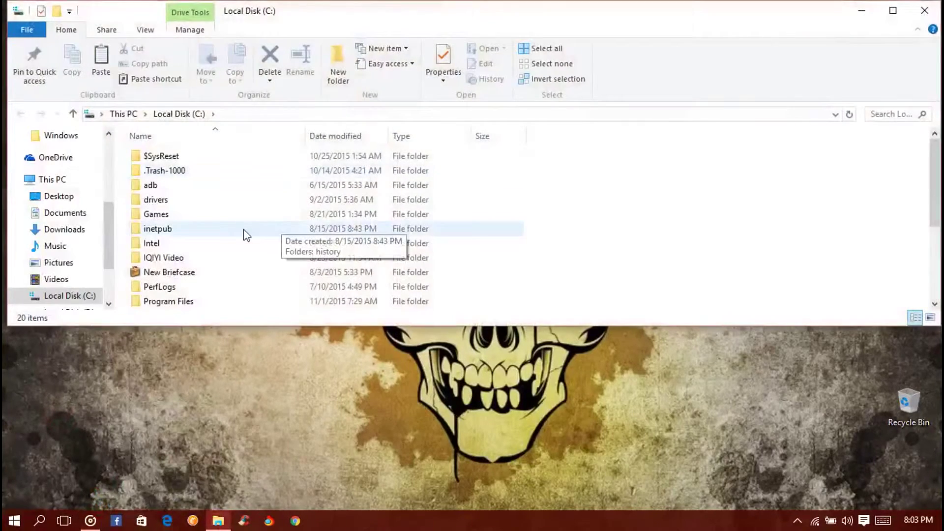
scroll(243, 229, "down", 3)
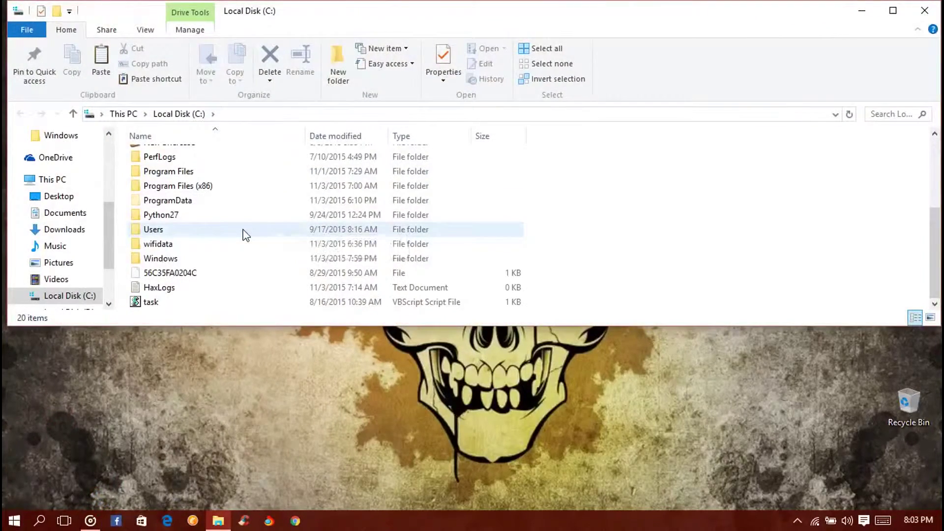
left_click(175, 259)
double_click(175, 258)
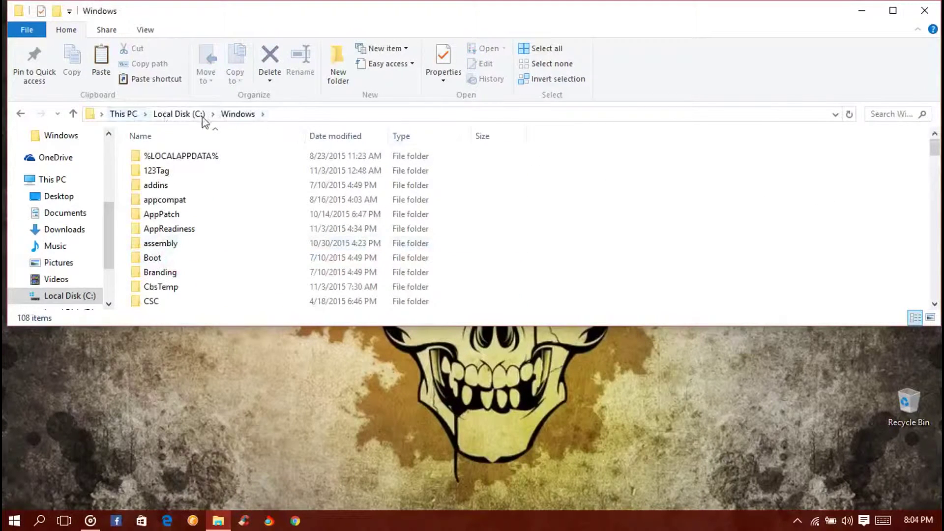
scroll(678, 222, "down", 20)
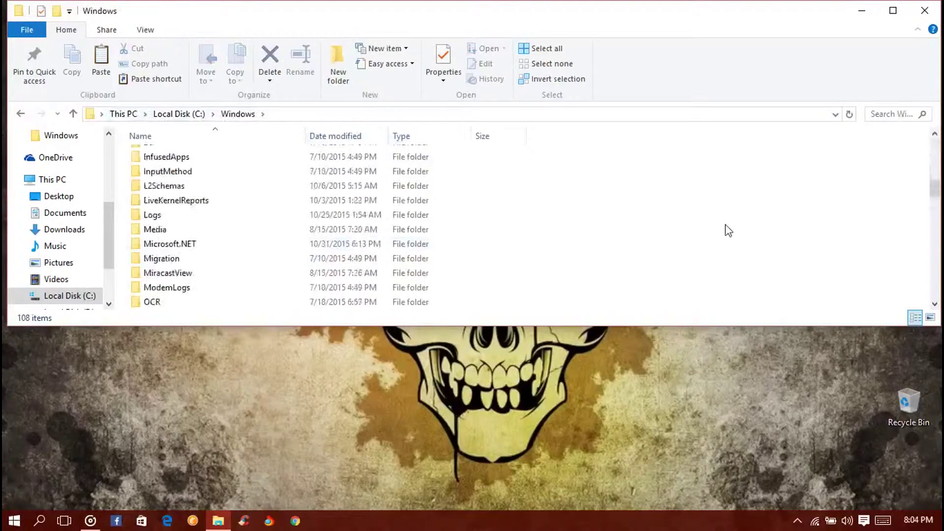
scroll(724, 225, "down", 4)
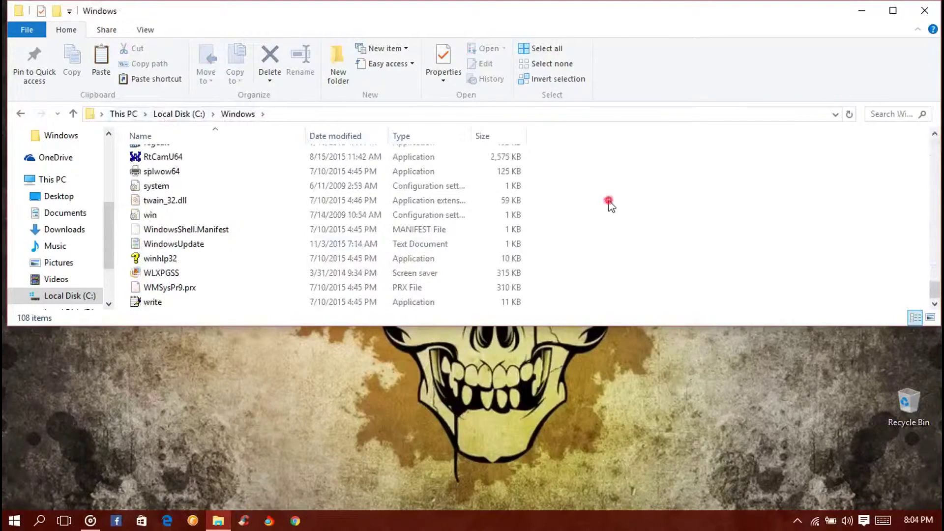
Paste the Chrome shortcut into C:\Windows, granting administrator permission
right_click(559, 200)
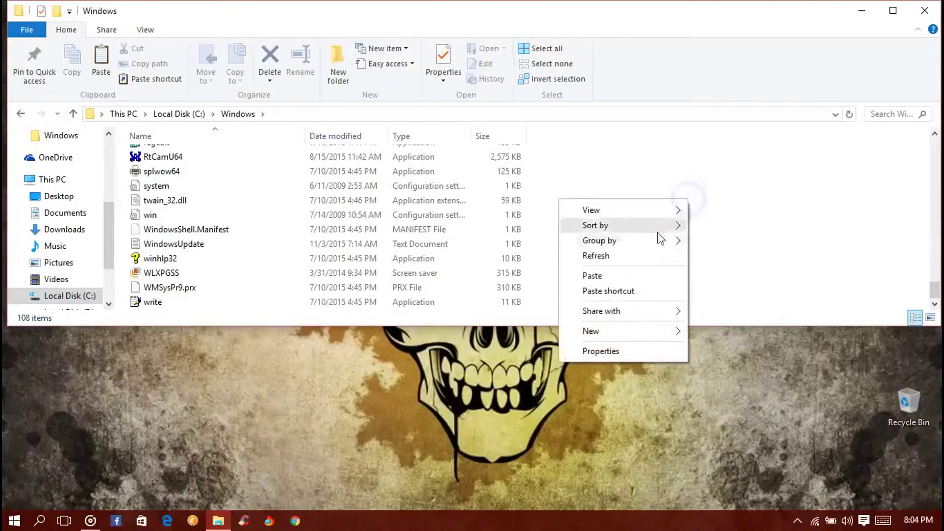
left_click(639, 279)
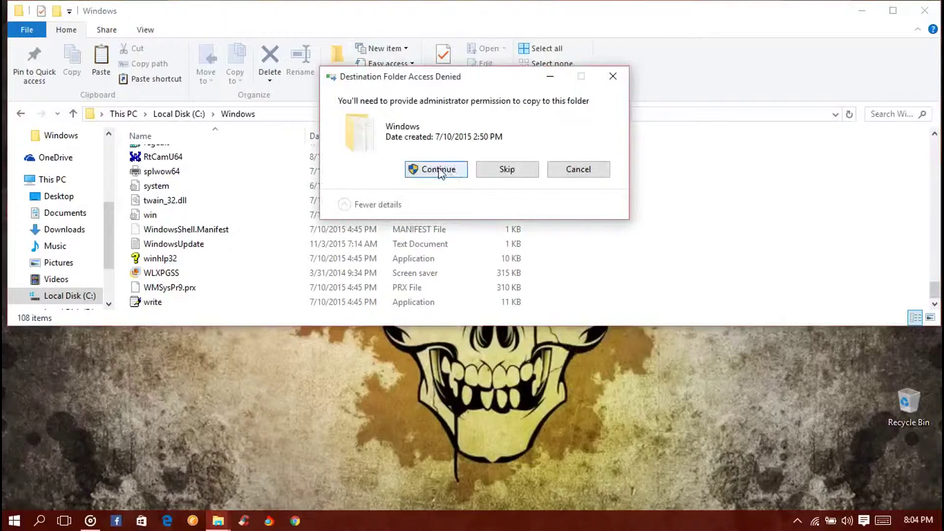
left_click_drag(438, 77, 456, 107)
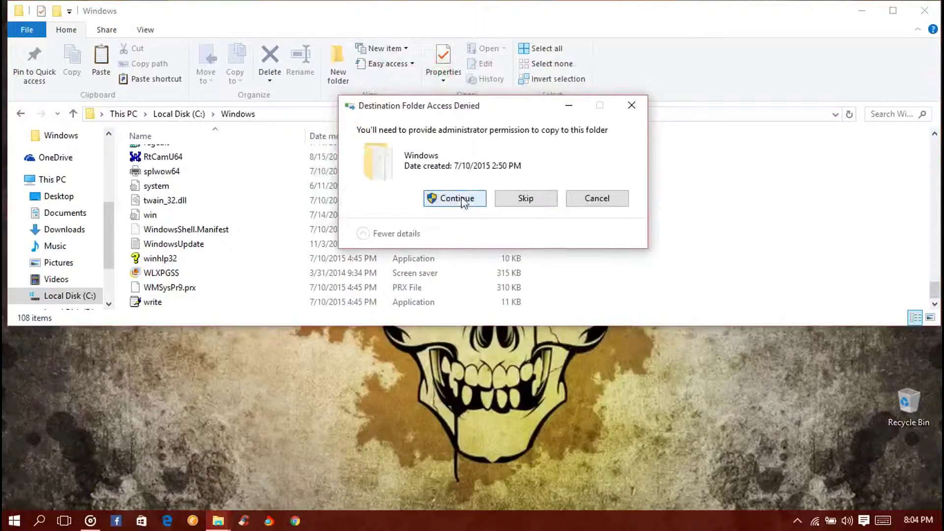
left_click(461, 199)
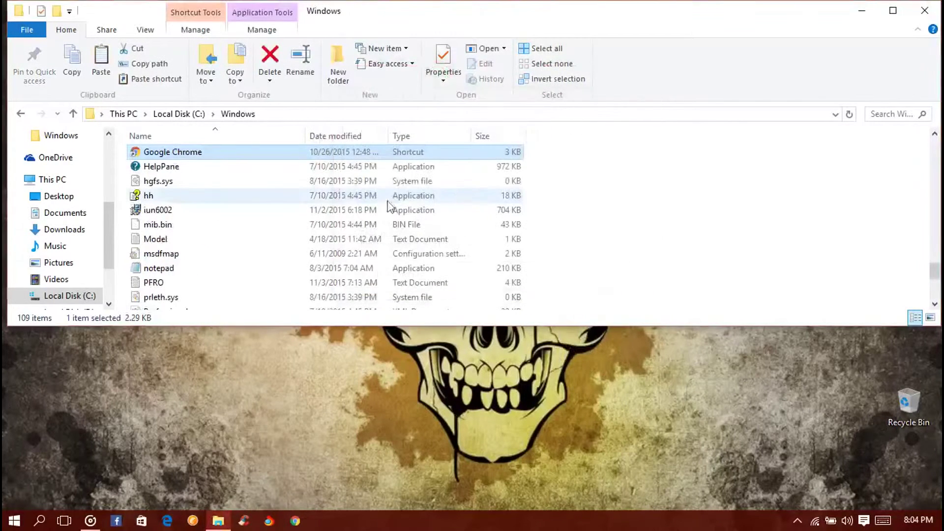
Rename the pasted Chrome shortcut in C:\Windows to 'web', then close File Explorer
scroll(201, 183, "up", 3)
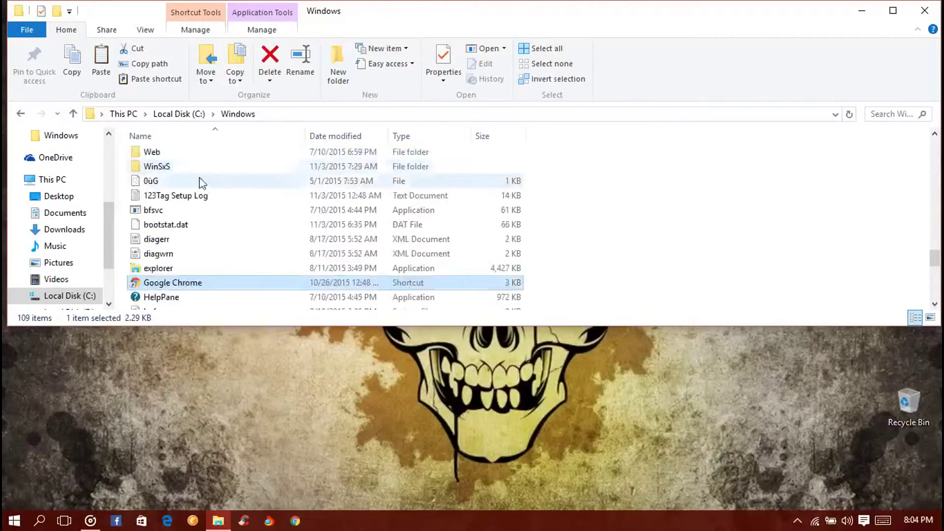
double_click(191, 288)
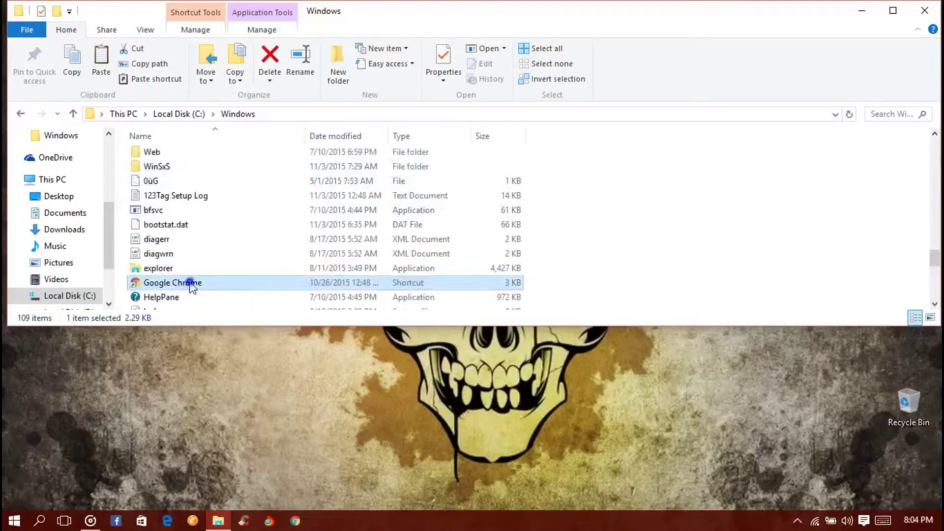
right_click(191, 288)
left_click(59, 478)
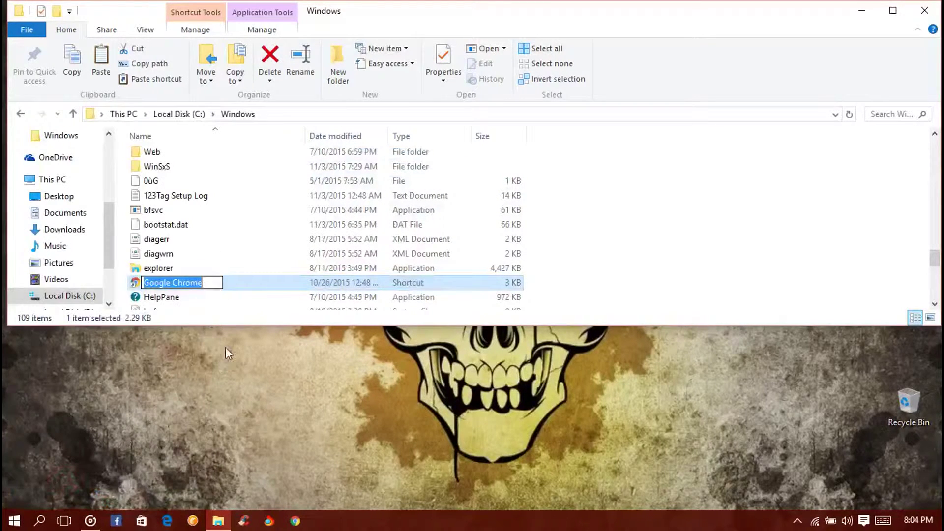
key("End")
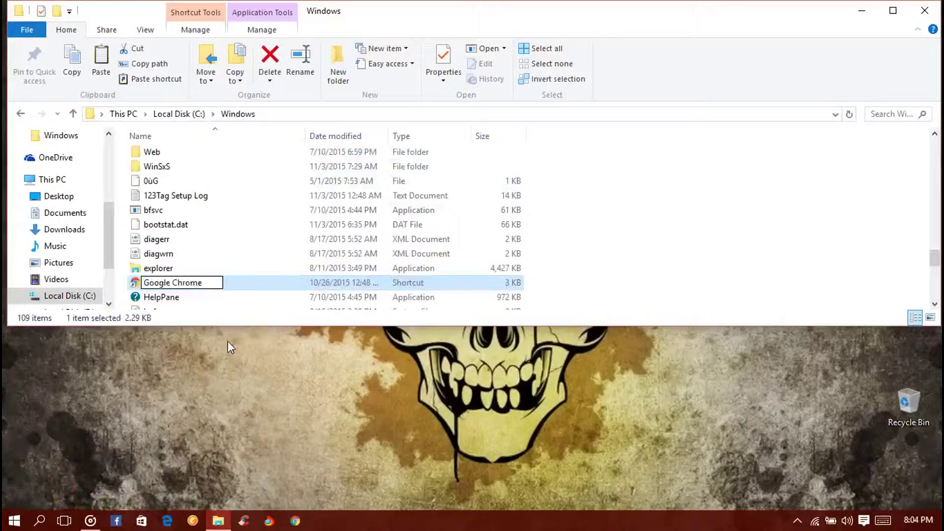
key("BackSpace")
key("BackSpace")
key("BackSpace")
key("BackSpace")
key("BackSpace")
key("BackSpace")
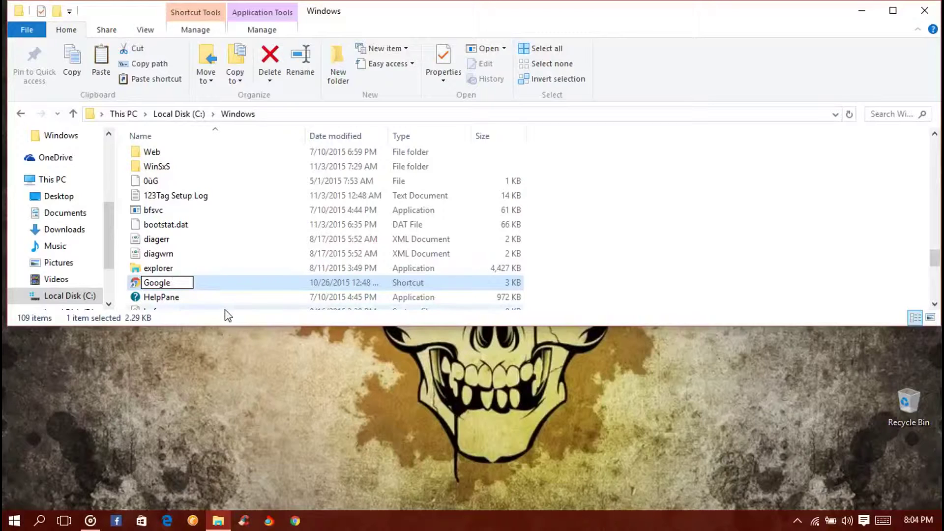
type("chrome")
key("BackSpace")
key("BackSpace")
key("BackSpace")
key("BackSpace")
key("BackSpace")
key("BackSpace")
key("BackSpace")
key("BackSpace")
key("BackSpace")
key("BackSpace")
key("BackSpace")
key("BackSpace")
type("web")
key("Return")
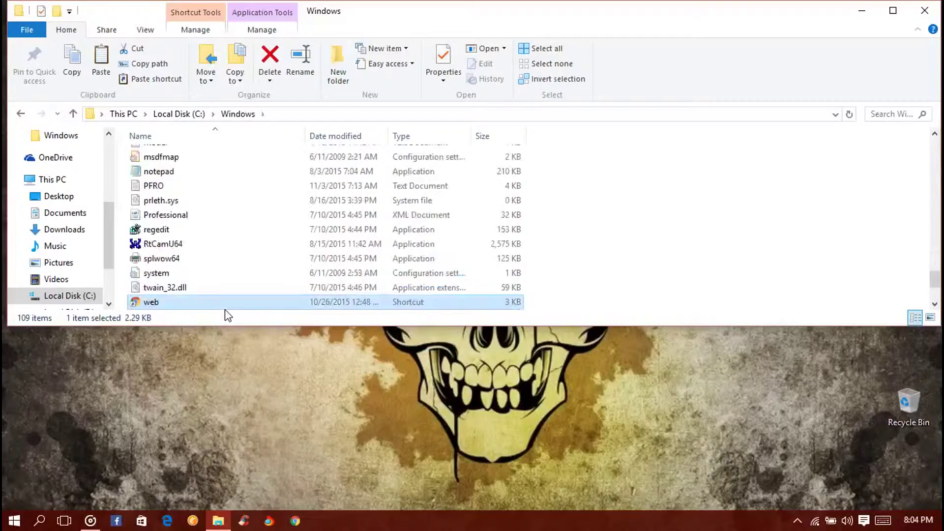
scroll(268, 248, "down", 3)
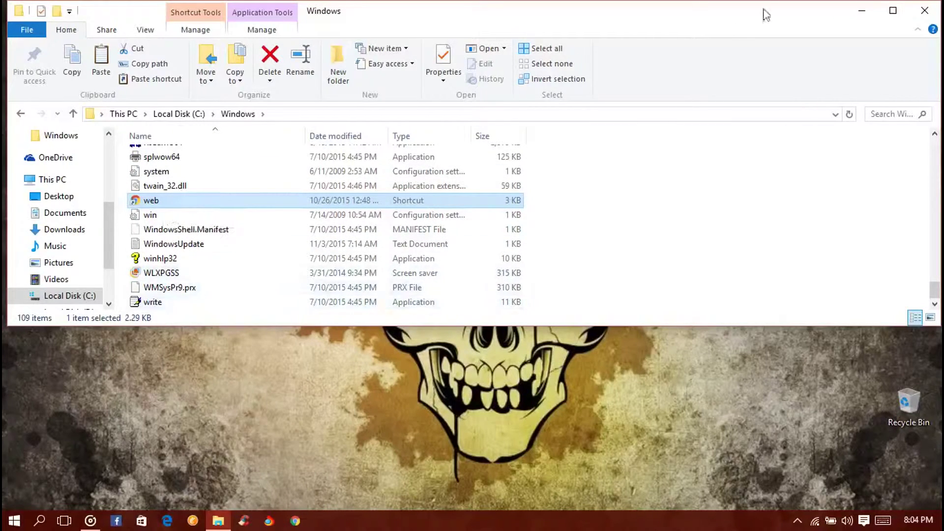
left_click(925, 10)
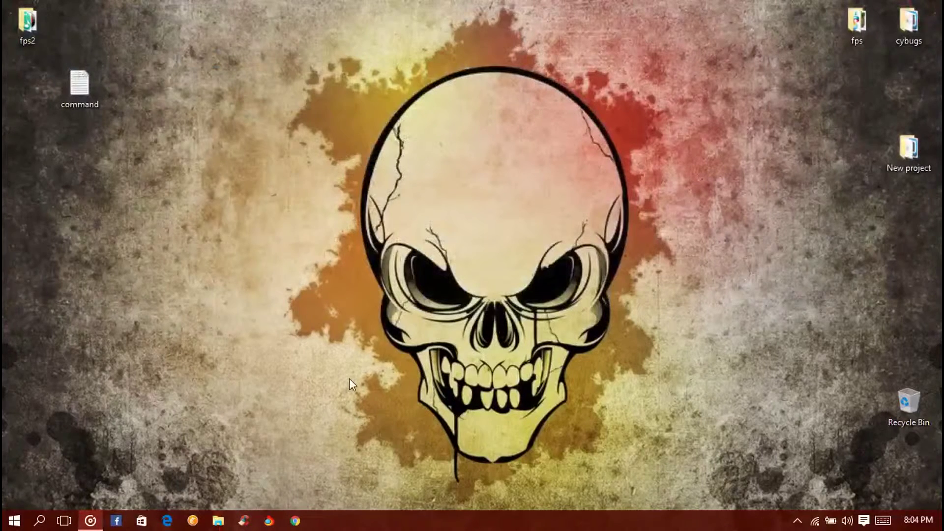
key("super")
key("super+r")
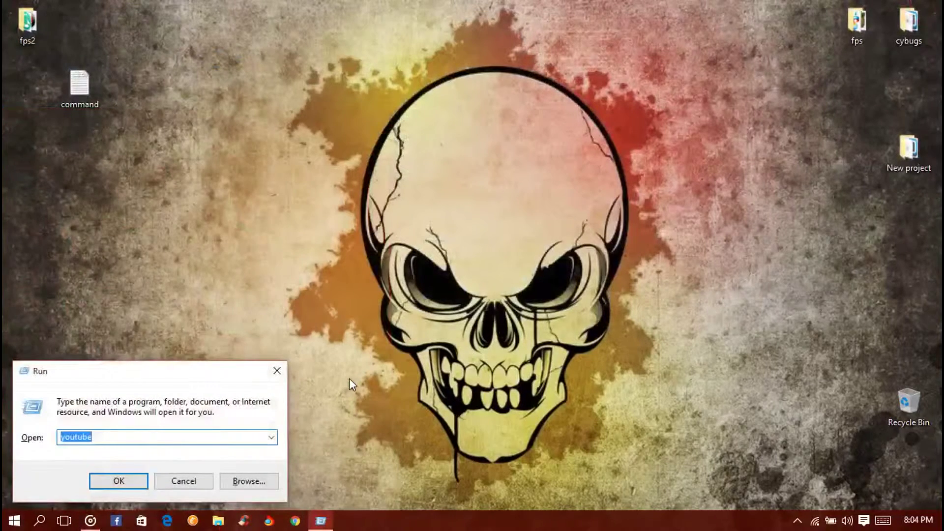
type("web")
key("Return")
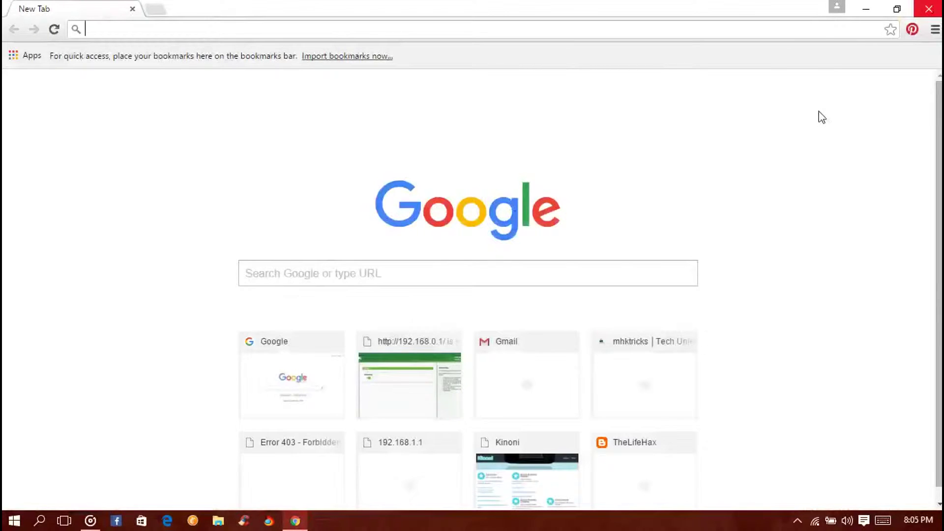
left_click(929, 8)
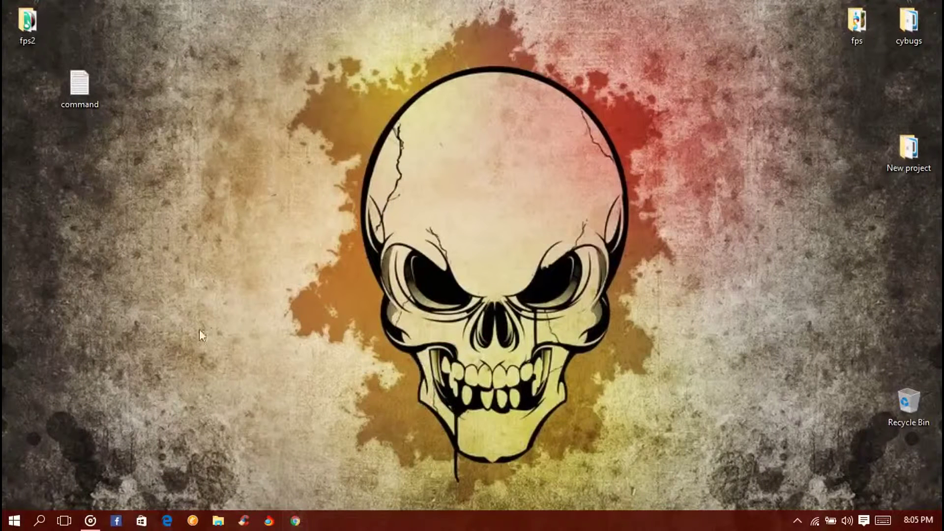
left_click(387, 224)
left_click_drag(31, 74, 174, 141)
left_click(343, 192)
left_click_drag(773, 2, 858, 59)
left_click(359, 104)
Start a new shortcut from the desktop's New menu
right_click(159, 59)
left_click(275, 99)
right_click(71, 66)
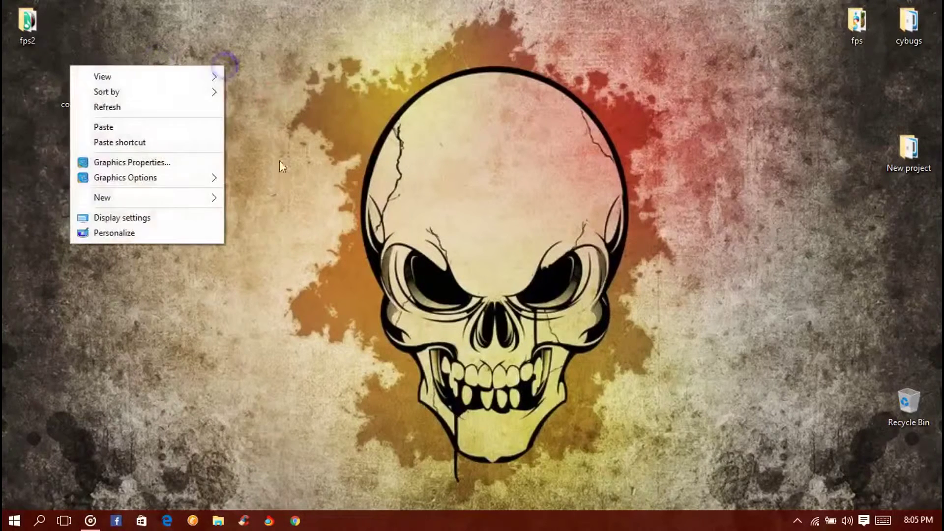
mouse_move(185, 204)
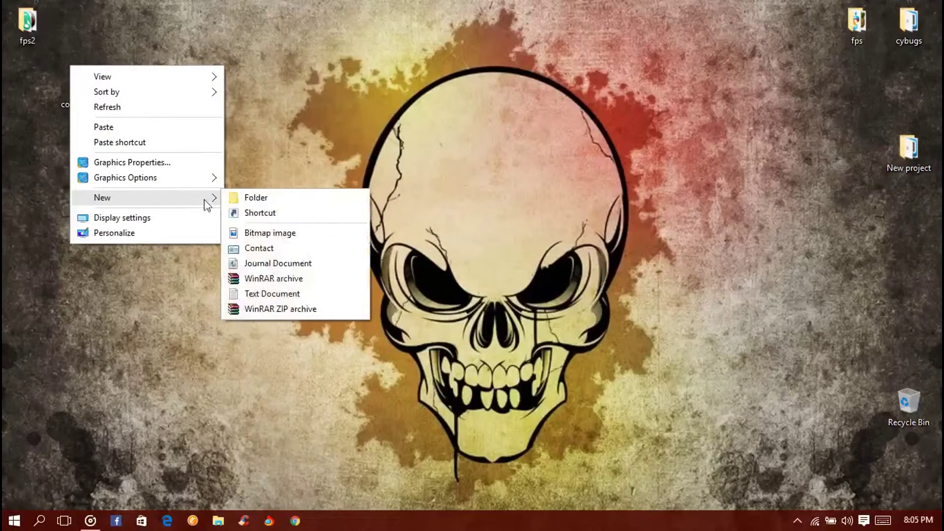
left_click(277, 213)
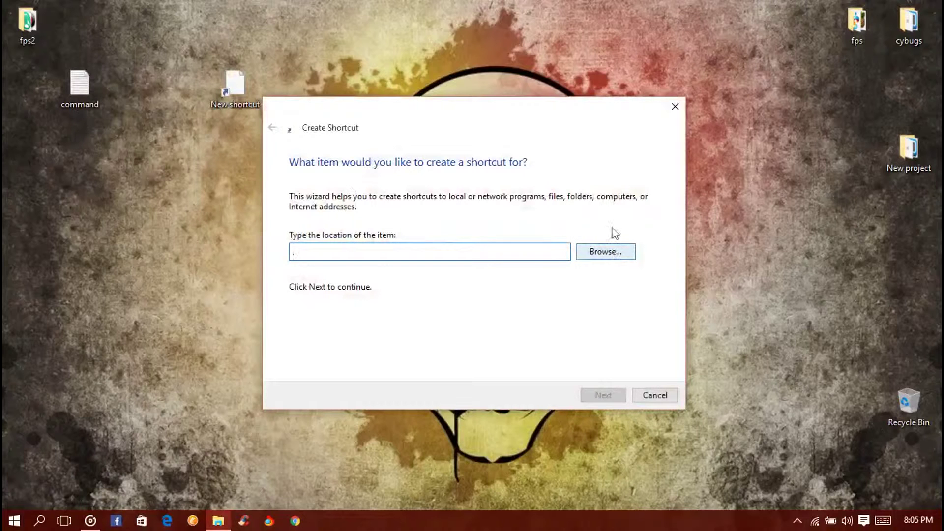
Browse to command.txt on the desktop and set it as the shortcut target
left_click(606, 252)
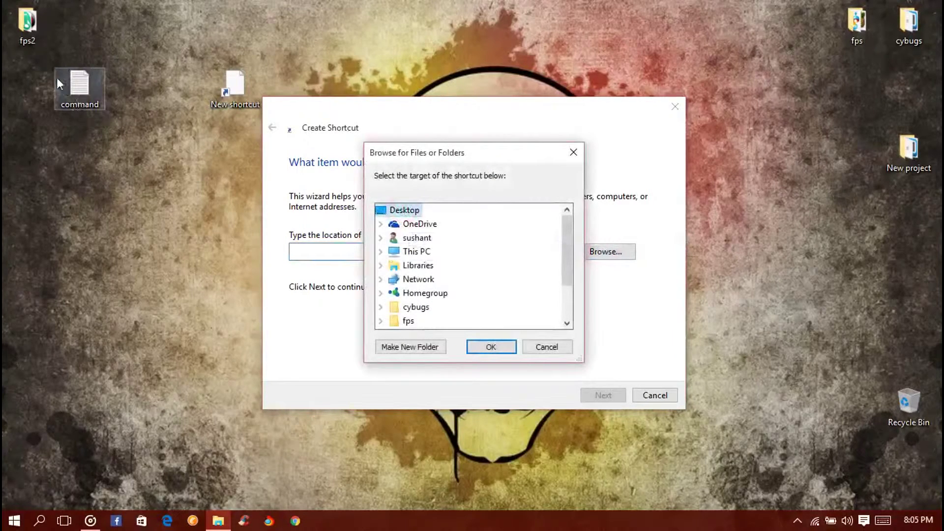
left_click_drag(44, 63, 114, 109)
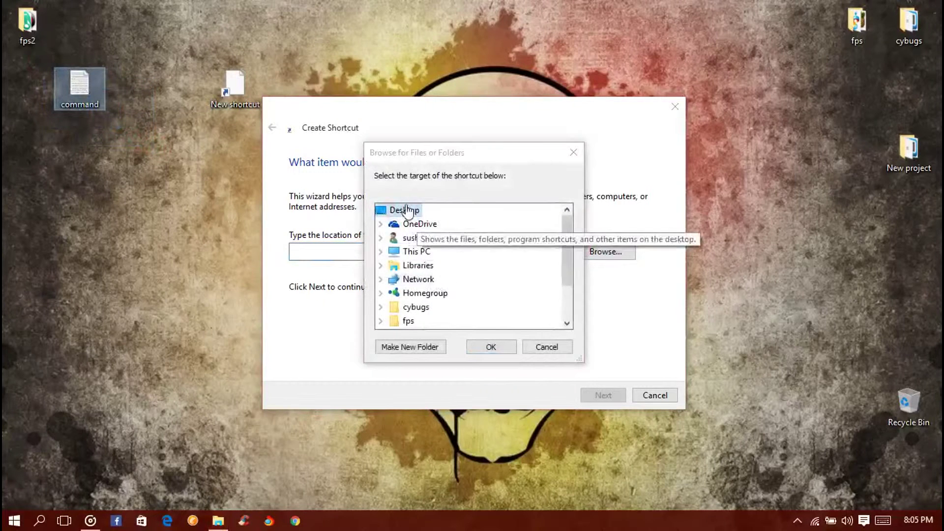
scroll(466, 265, "down", 3)
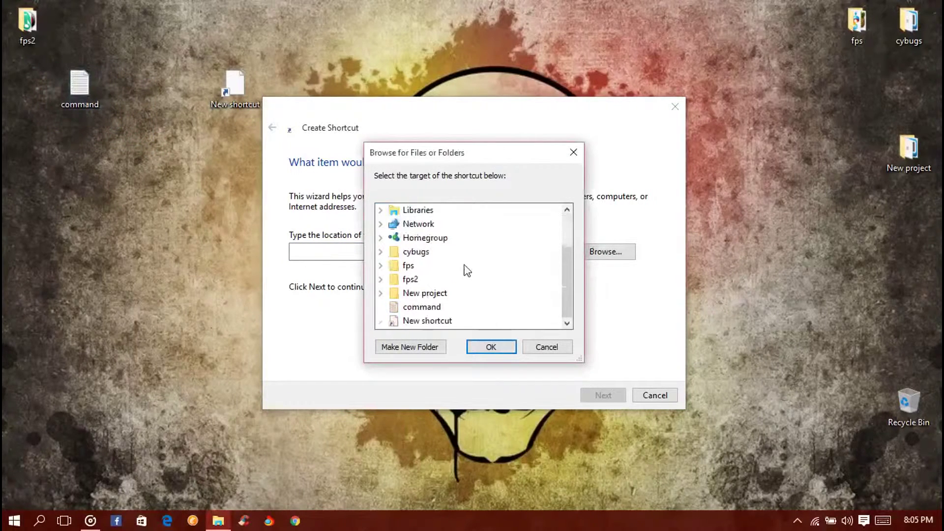
left_click(430, 310)
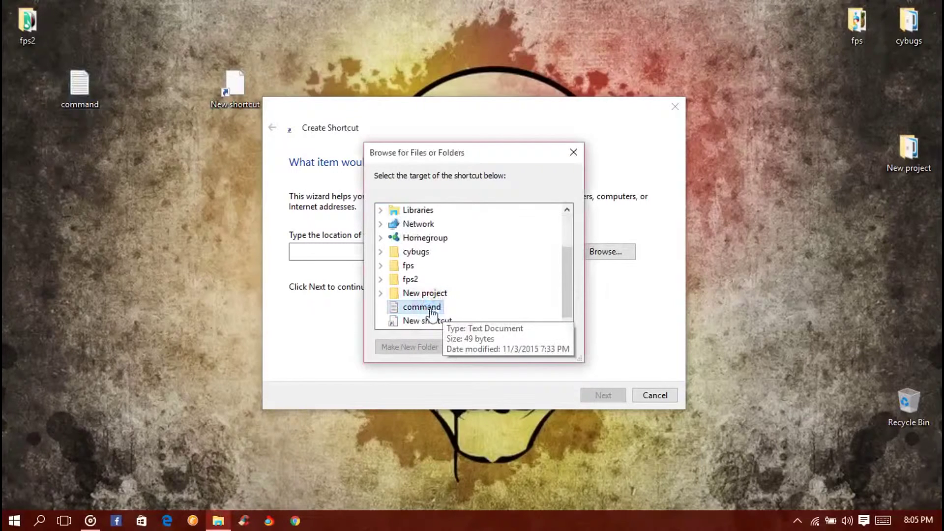
left_click(494, 350)
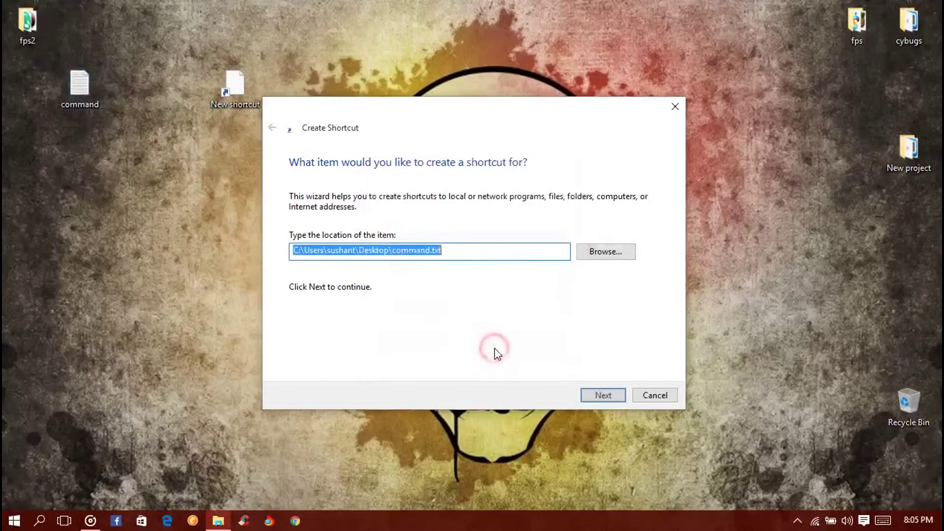
Name the shortcut 'youtube' and finish the wizard
left_click(612, 395)
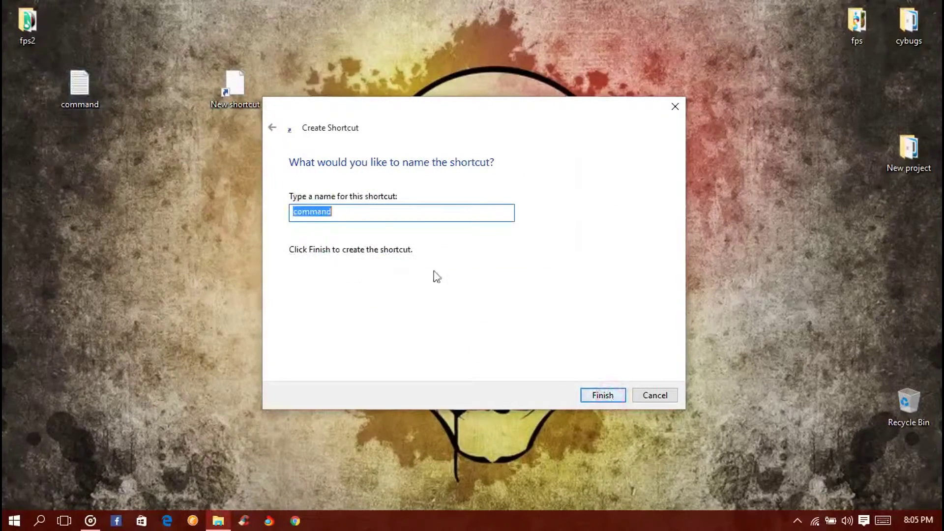
left_click(386, 214)
double_click(387, 215)
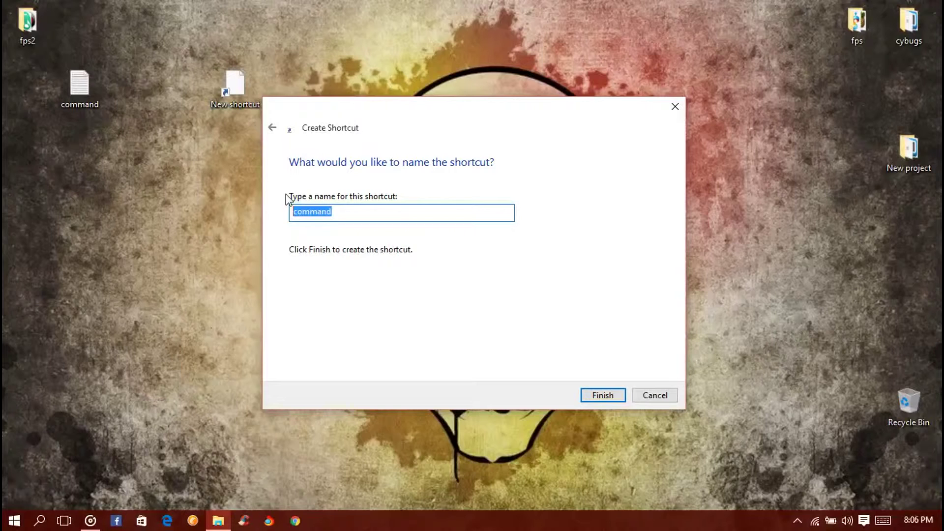
type("youtube")
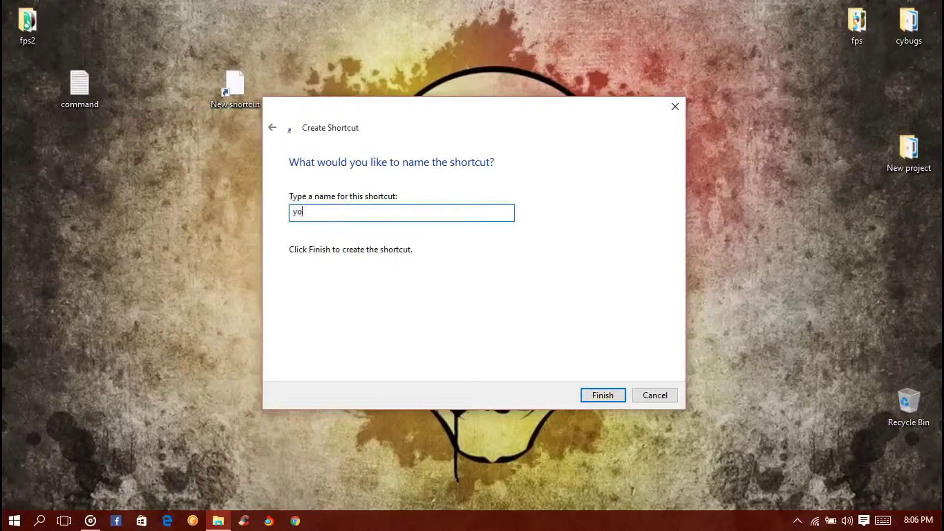
left_click(610, 398)
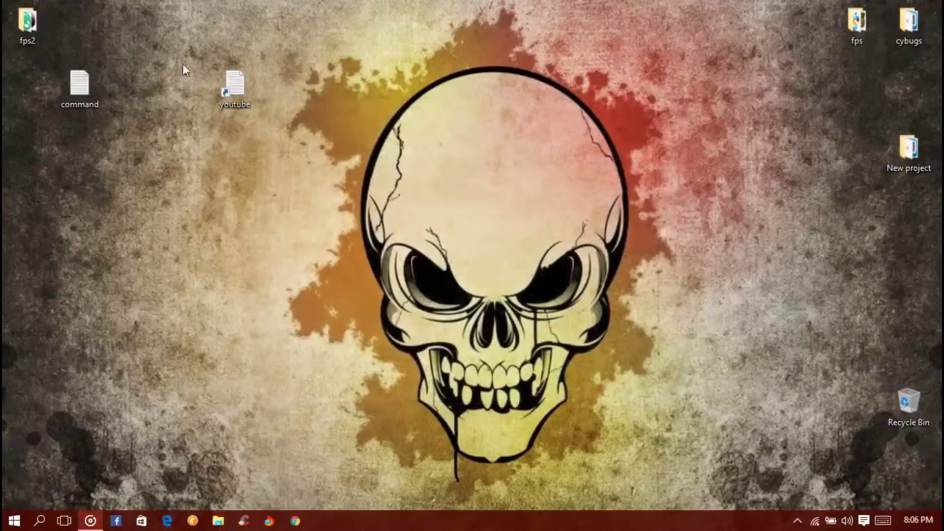
Cut the youtube shortcut from the desktop
left_click_drag(190, 50, 305, 99)
right_click(232, 86)
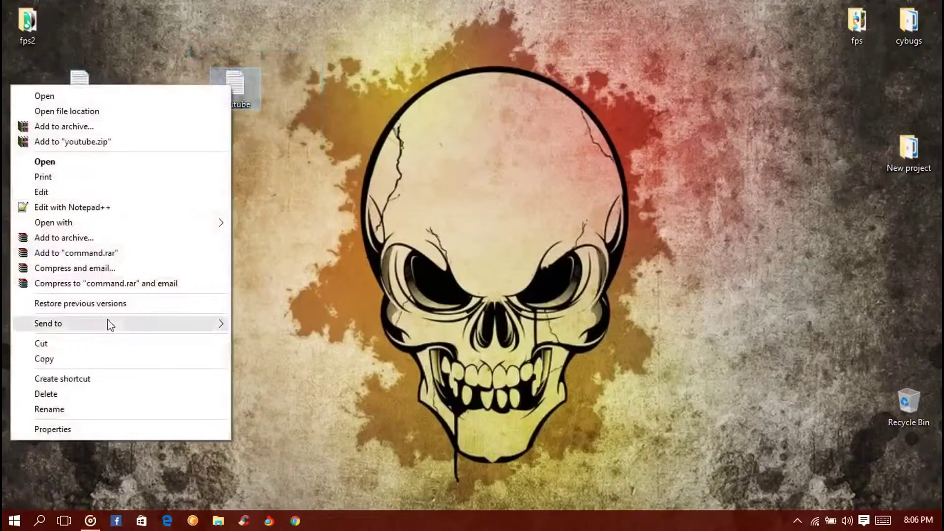
left_click(98, 348)
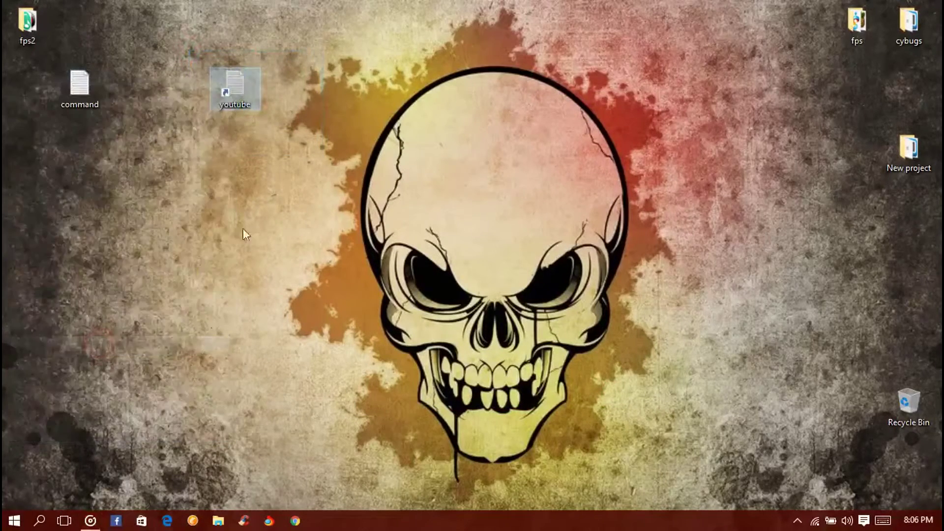
Paste the youtube shortcut into C:\Windows, granting administrator permission
left_click(4, 517)
left_click(243, 179)
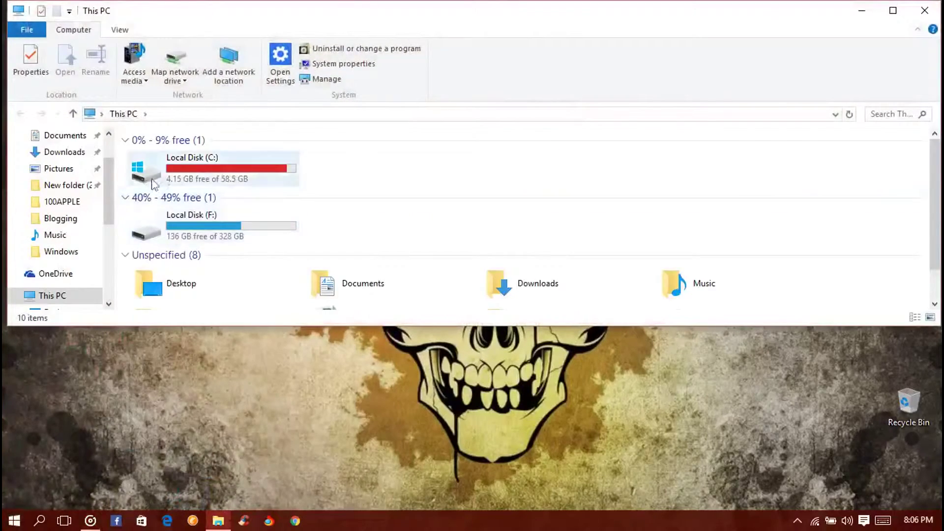
double_click(202, 179)
scroll(228, 262, "down", 3)
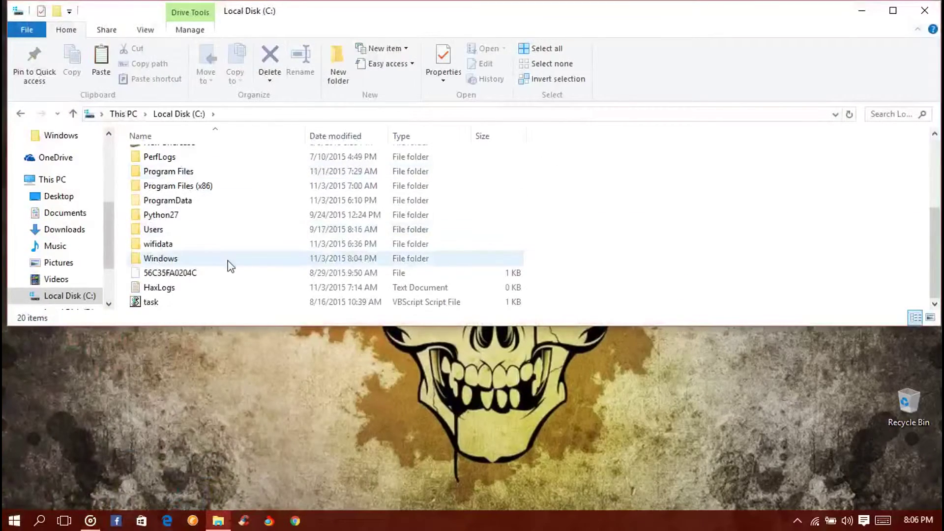
double_click(183, 260)
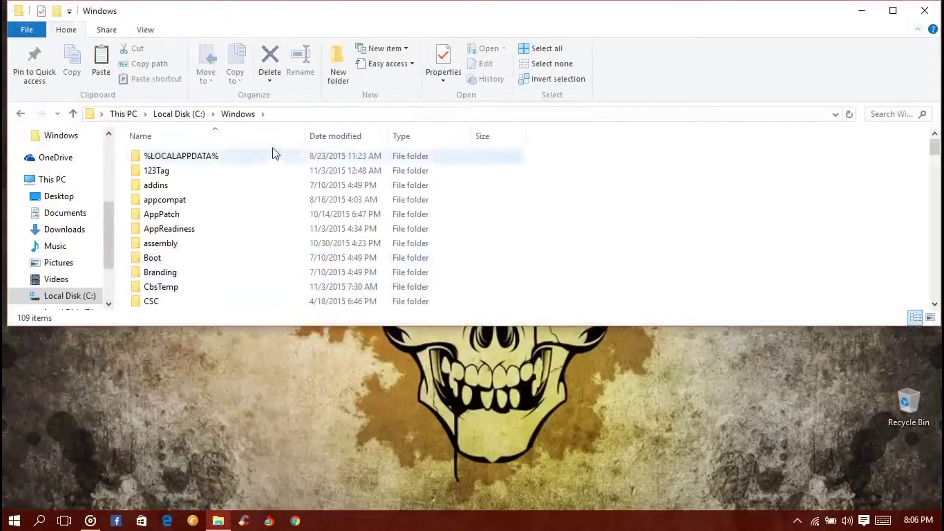
scroll(674, 237, "down", 14)
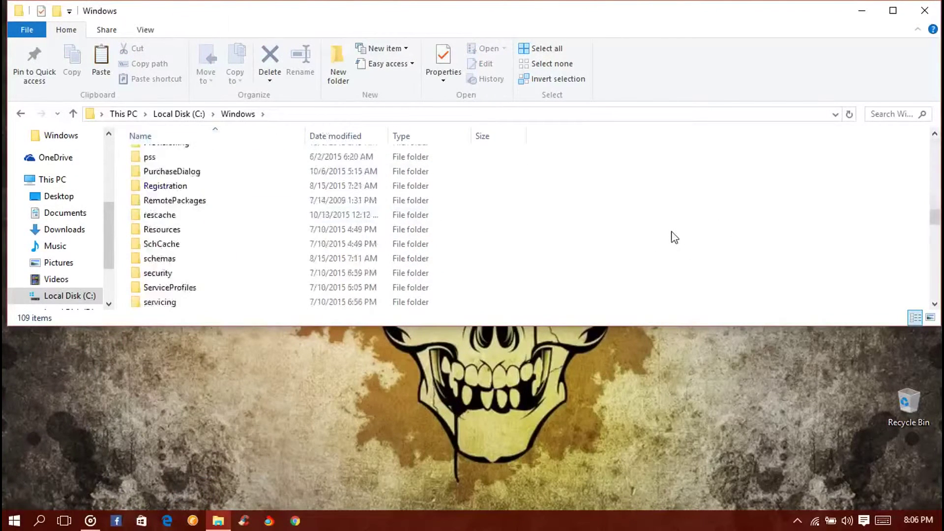
scroll(674, 237, "down", 10)
right_click(659, 168)
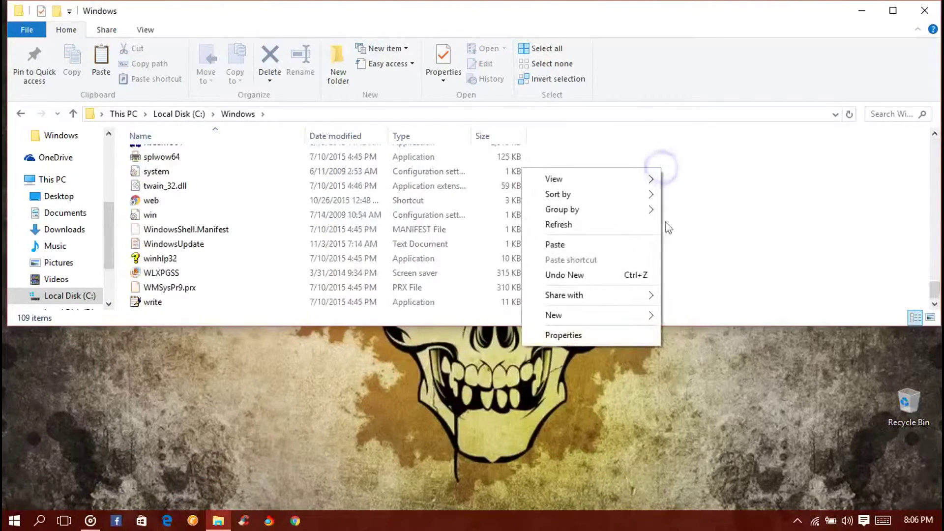
left_click(613, 245)
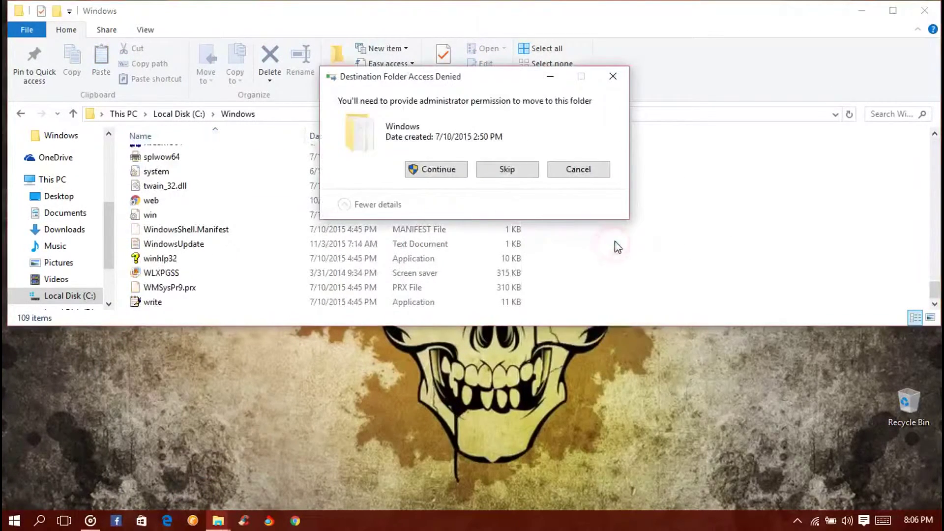
left_click(438, 169)
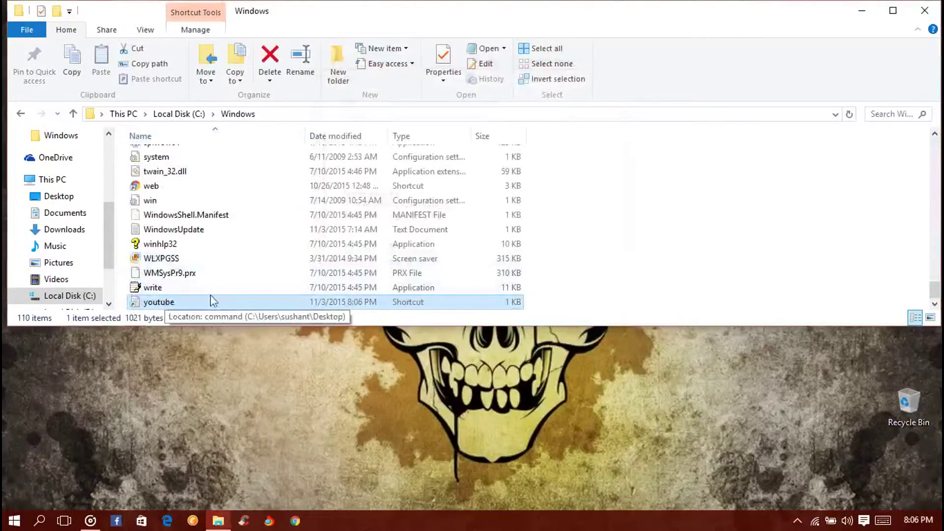
Move Explorer aside and run 'youtube' from Run, opening command in Notepad
left_click_drag(494, 12, 943, 159)
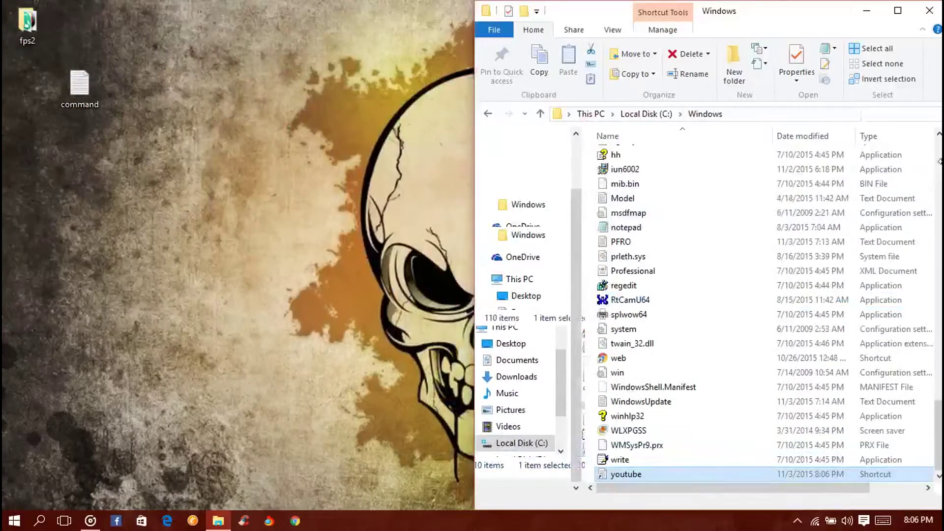
left_click(446, 267)
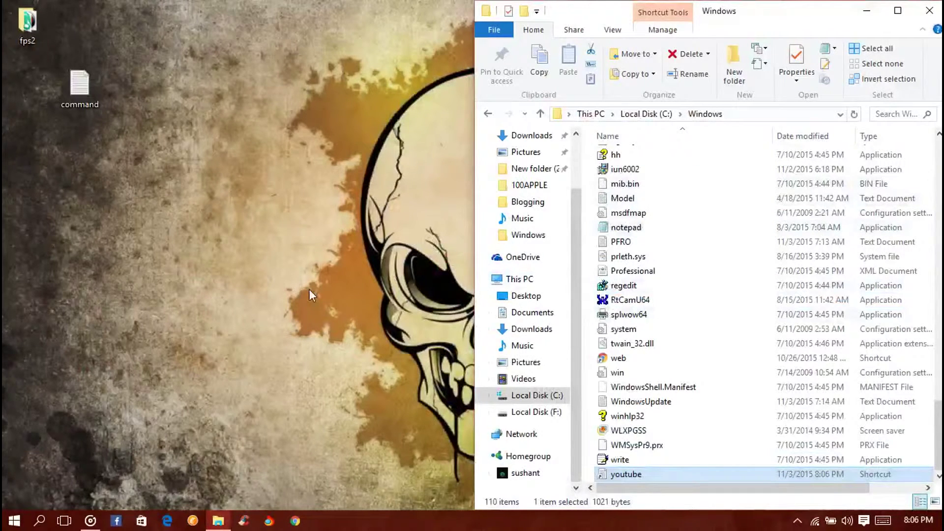
key("super+r")
type("yo")
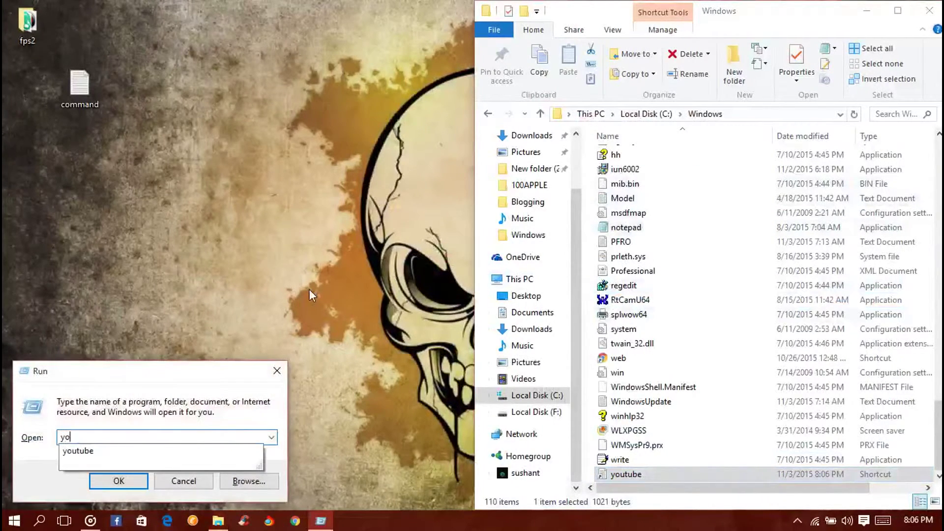
type("utube")
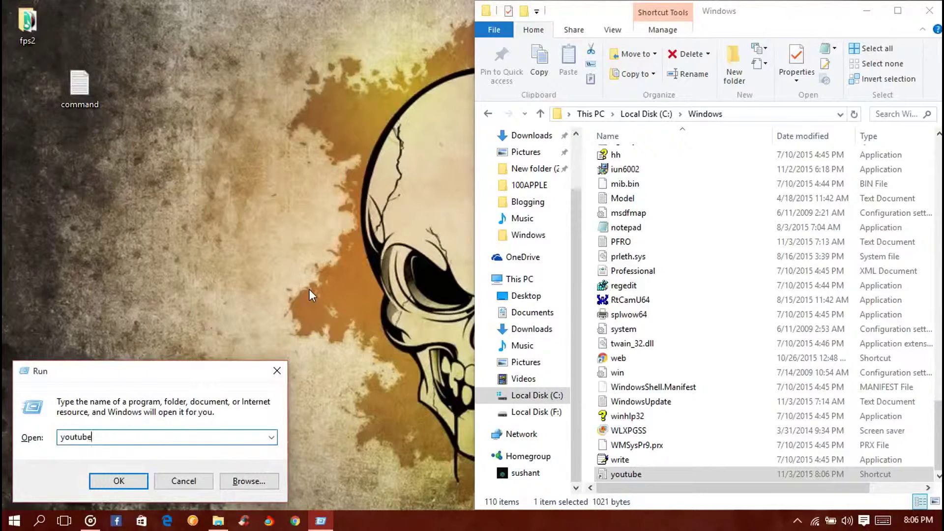
key("Return")
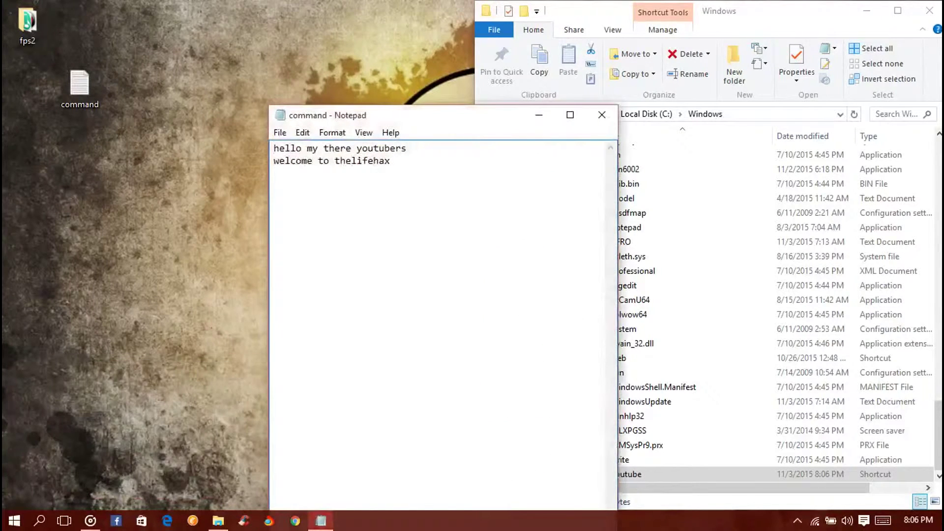
Look over the command text in Notepad, then close Notepad and File Explorer
key("ctrl+a")
left_click(317, 149)
left_click_drag(363, 149, 311, 151)
key("ctrl+a")
left_click(446, 167)
key("ctrl+a")
left_click(530, 206)
left_click(602, 114)
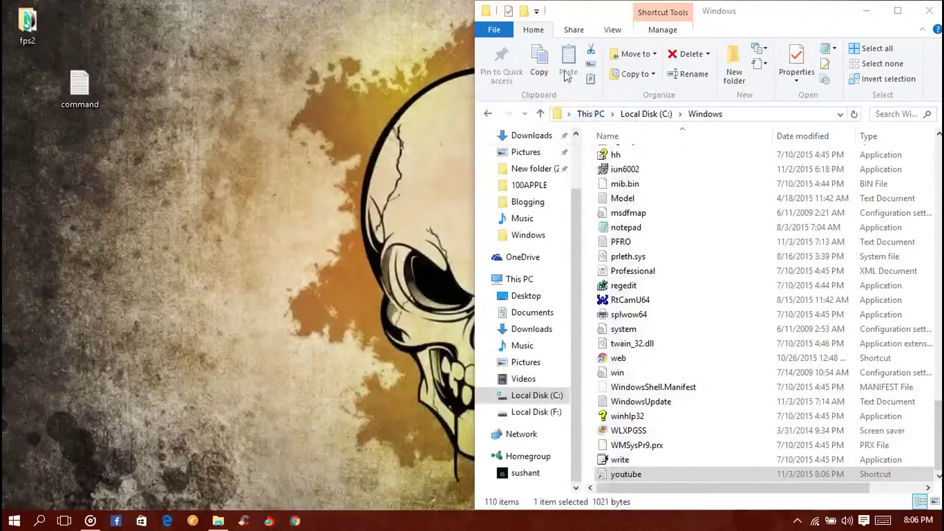
left_click(927, 11)
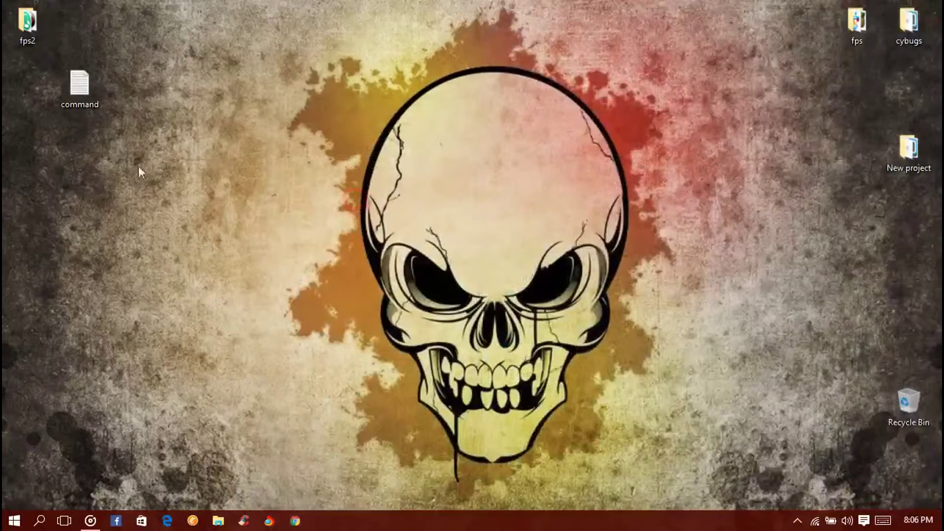
left_click_drag(48, 57, 359, 210)
left_click(604, 254)
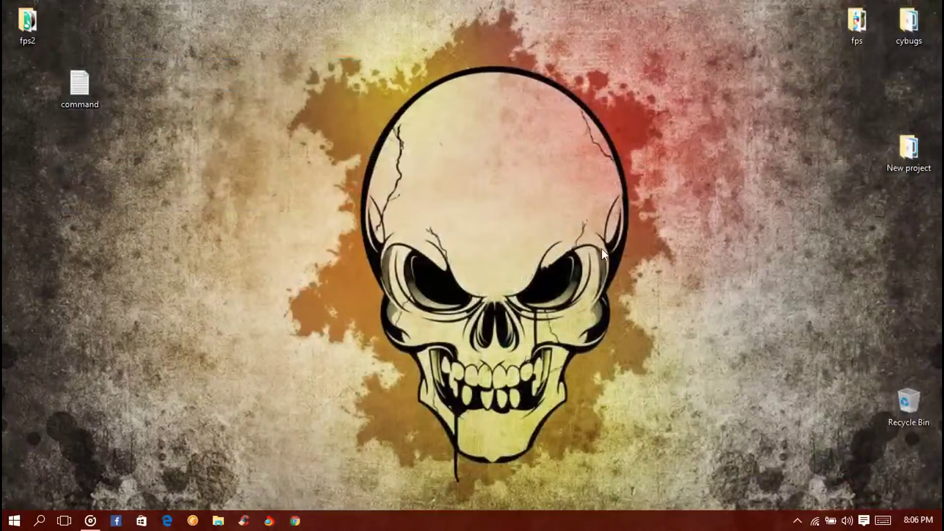